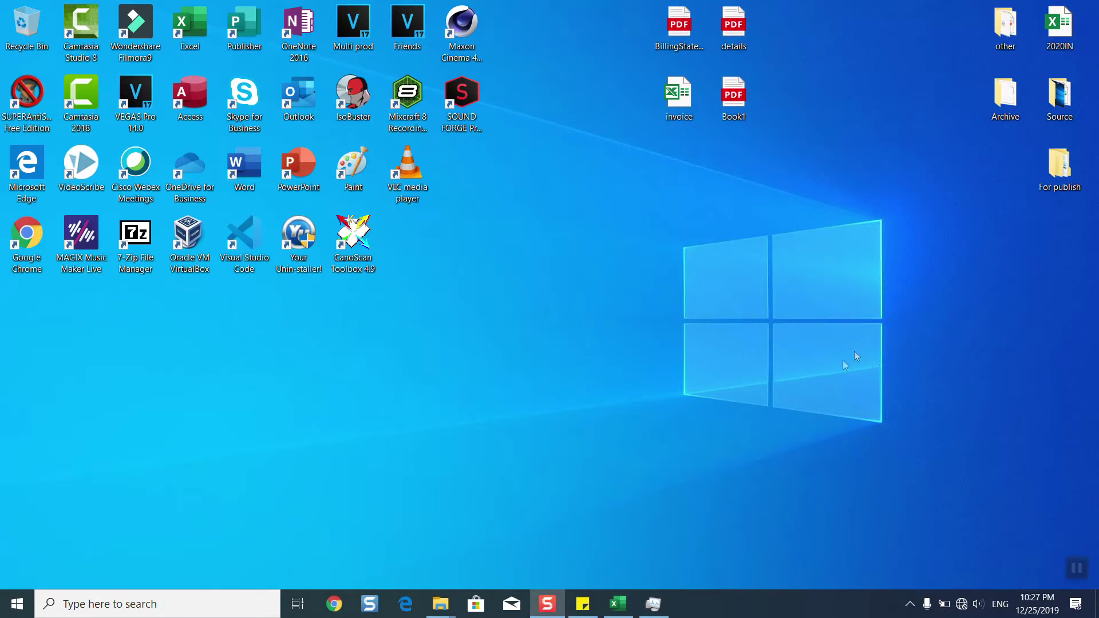
# Close the running Task Manager window from its taskbar icon, then bring up the taskbar menu
pyautogui.rightClick(653, 603)
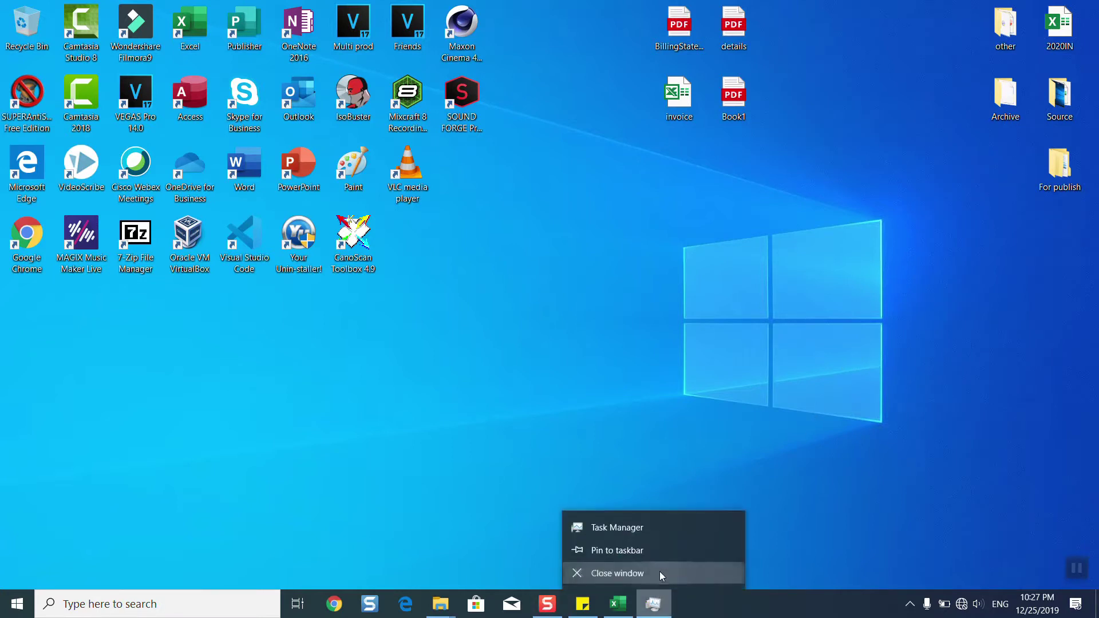
pyautogui.click(659, 571)
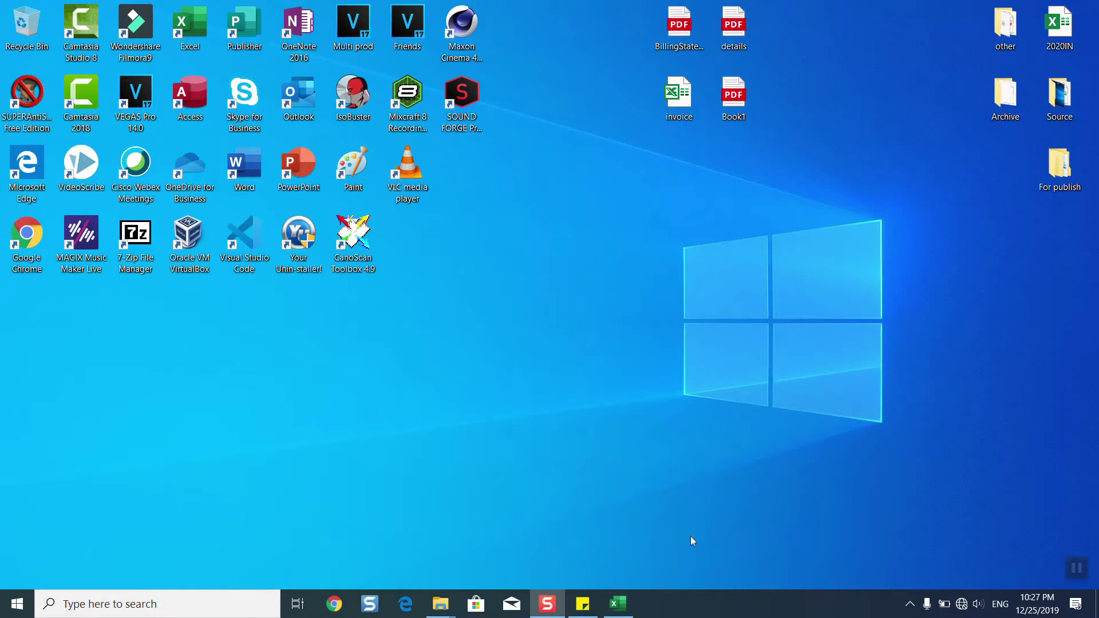
pyautogui.rightClick(659, 601)
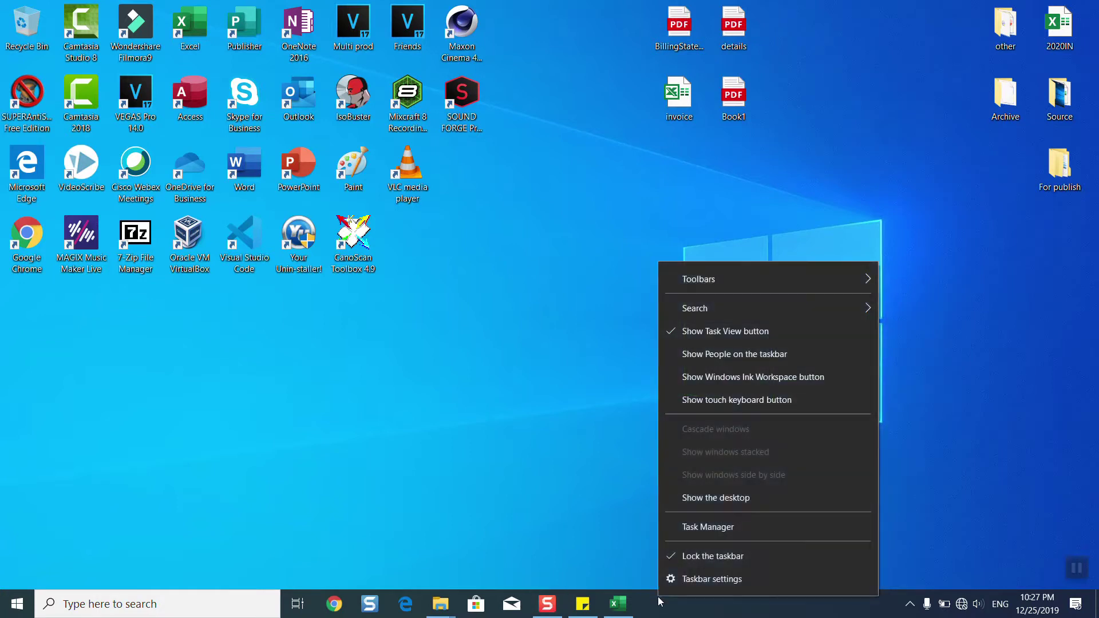
# Reopen Task Manager and disable OneDrive, SUPERAntiSpyware and Wondershare Studio as startup apps
pyautogui.click(687, 537)
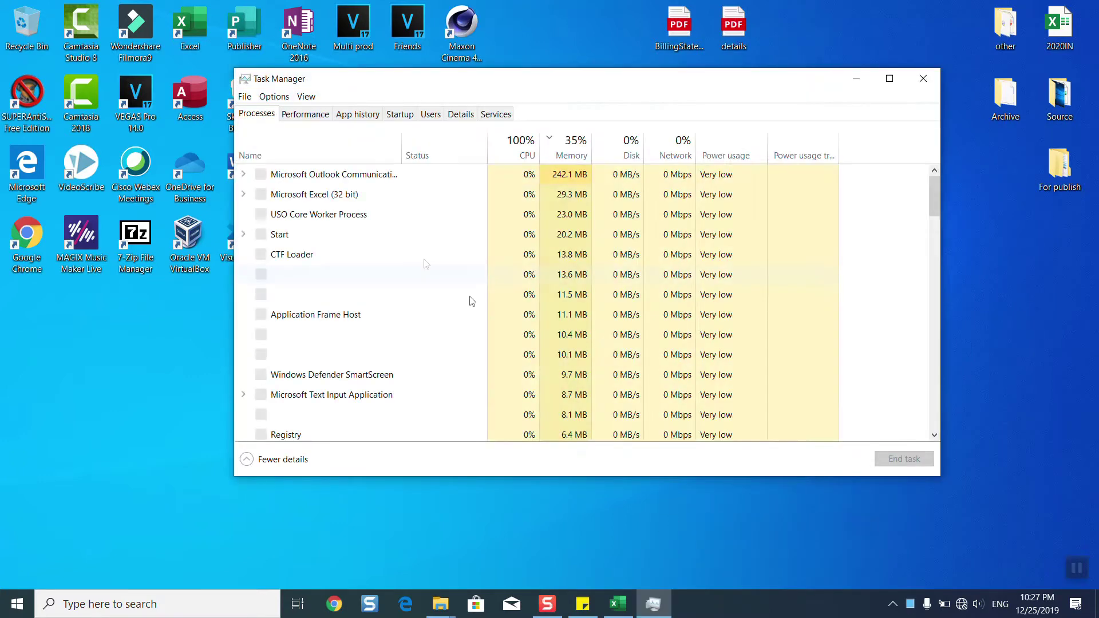
pyautogui.click(395, 117)
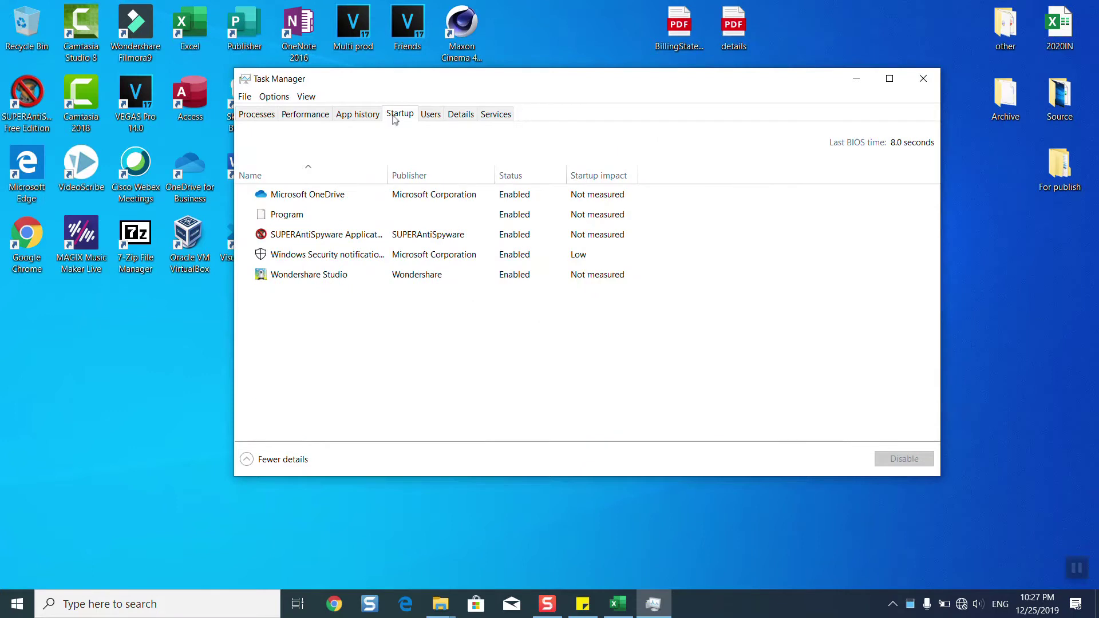
pyautogui.click(357, 202)
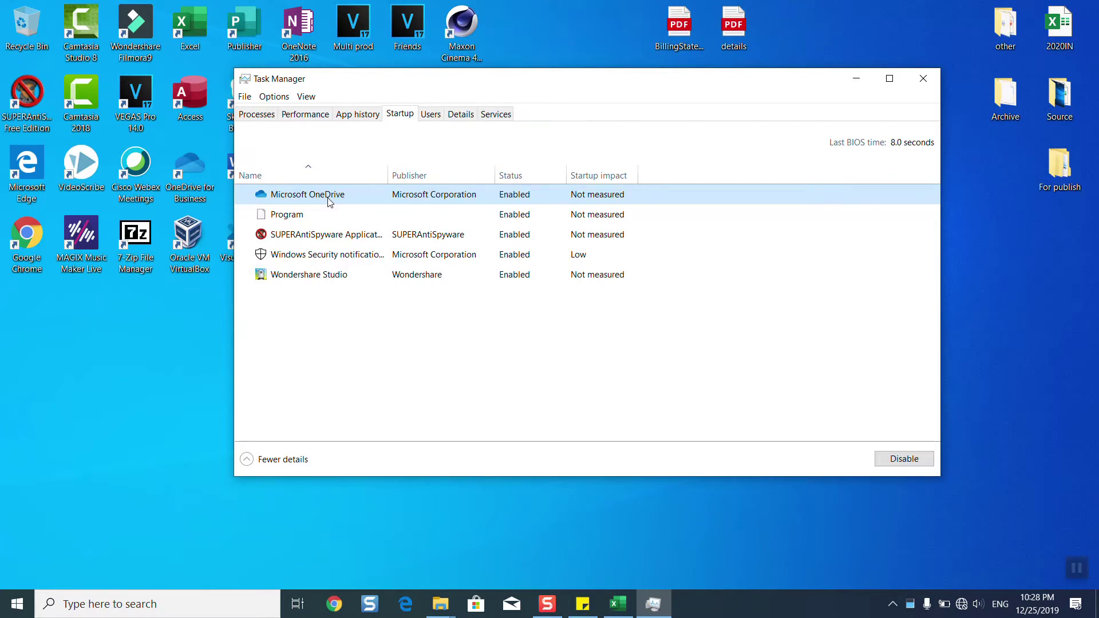
pyautogui.rightClick(329, 200)
pyautogui.click(339, 207)
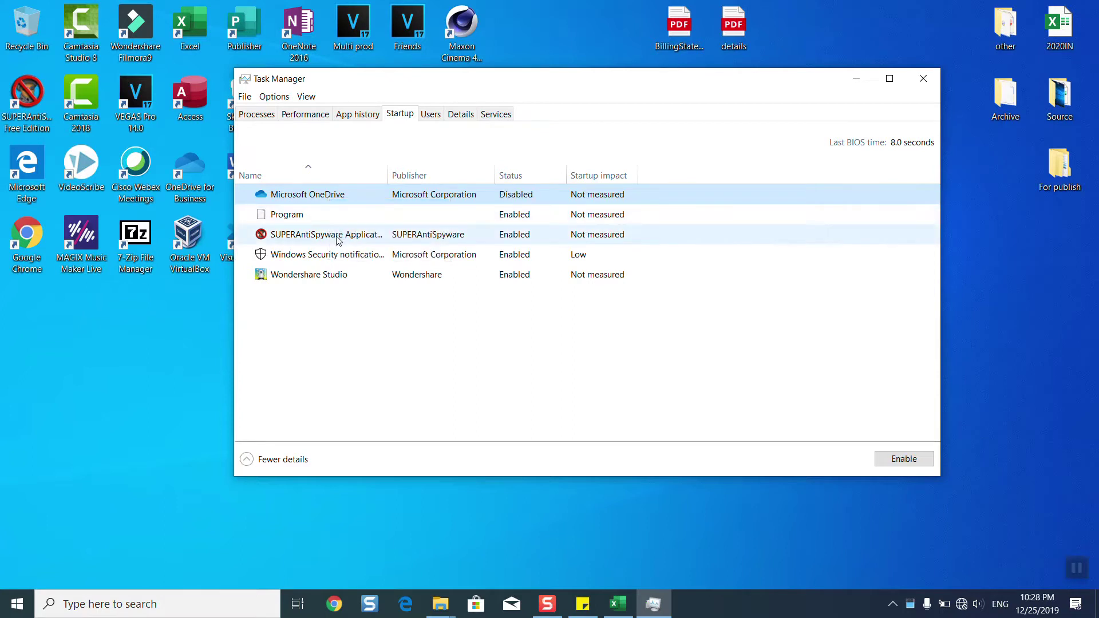
pyautogui.click(337, 235)
pyautogui.rightClick(337, 237)
pyautogui.click(350, 245)
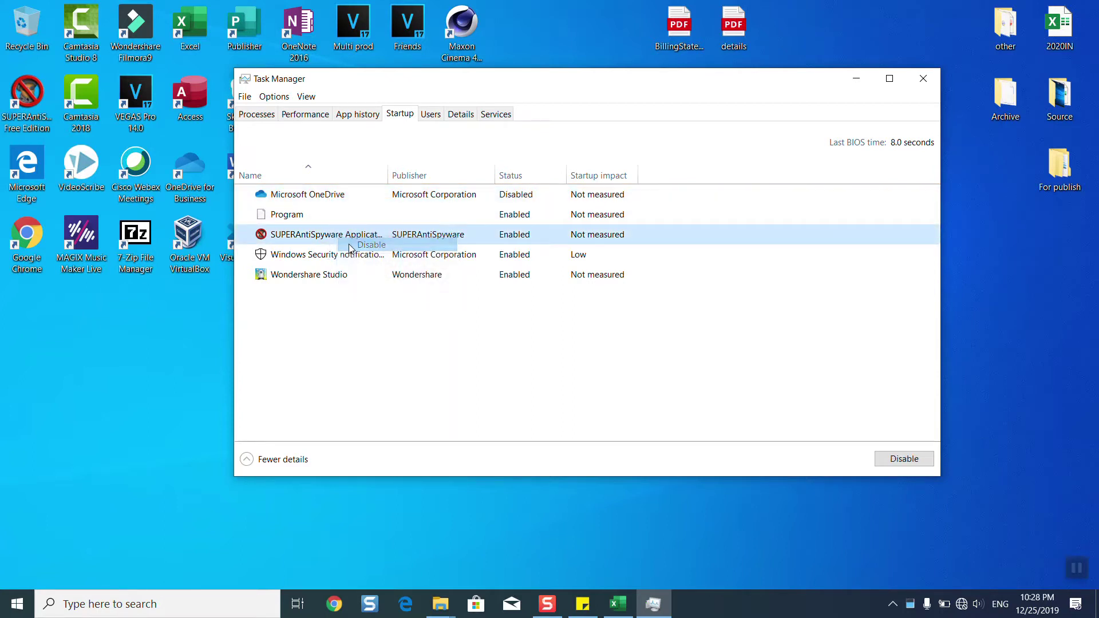
pyautogui.click(328, 276)
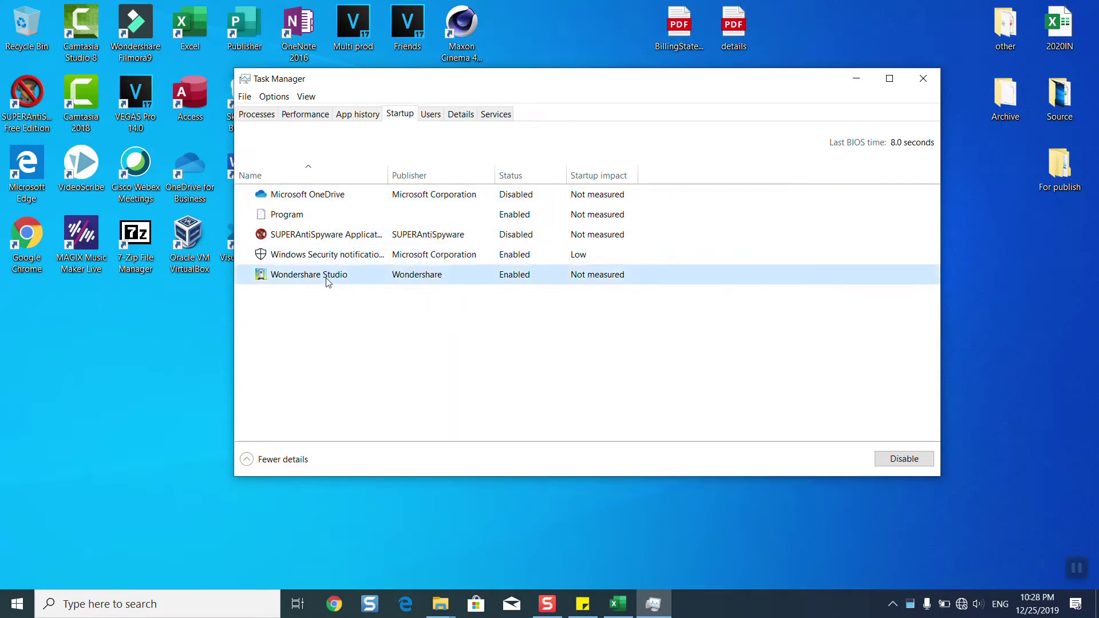
pyautogui.rightClick(328, 280)
pyautogui.click(342, 285)
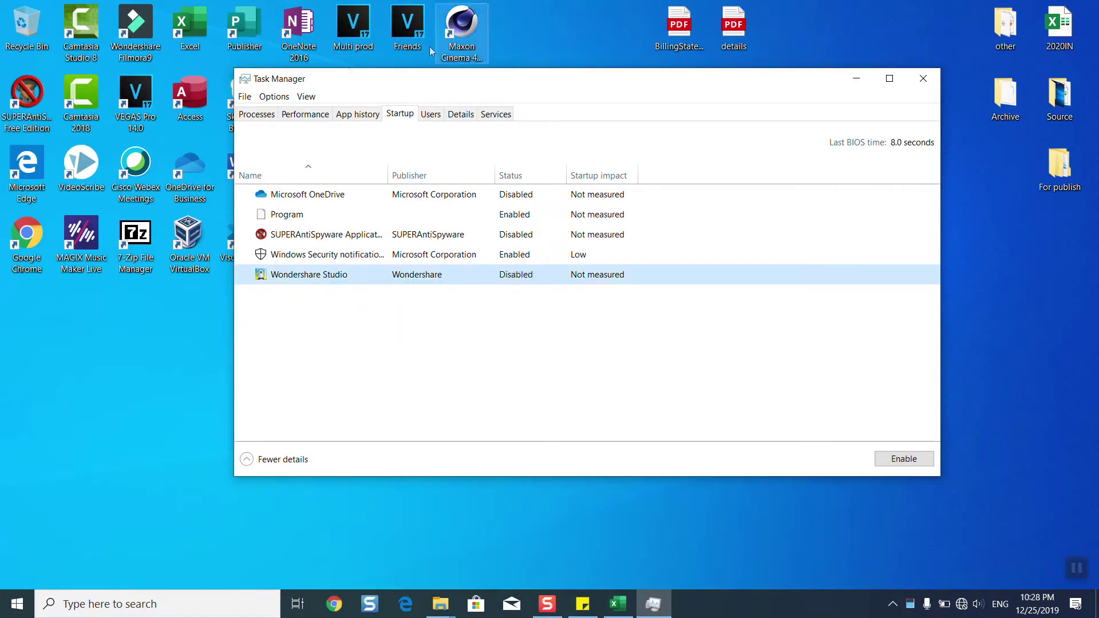
pyautogui.click(264, 116)
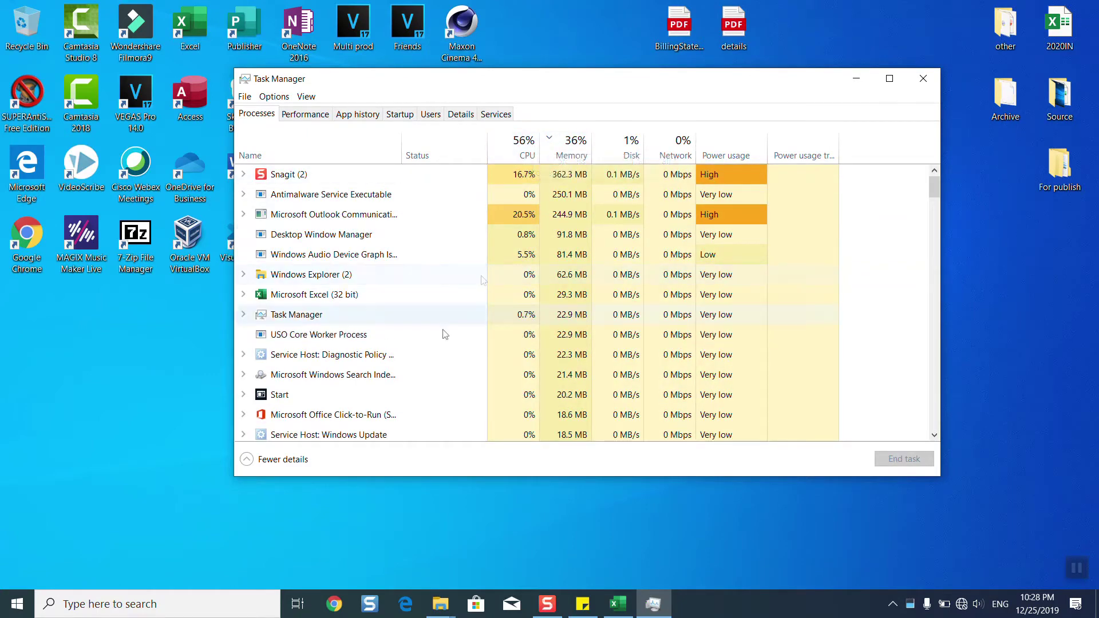
# Open Settings' Update & Security active hours page and switch on automatic adjustment
pyautogui.click(192, 598)
pyautogui.write('settings')
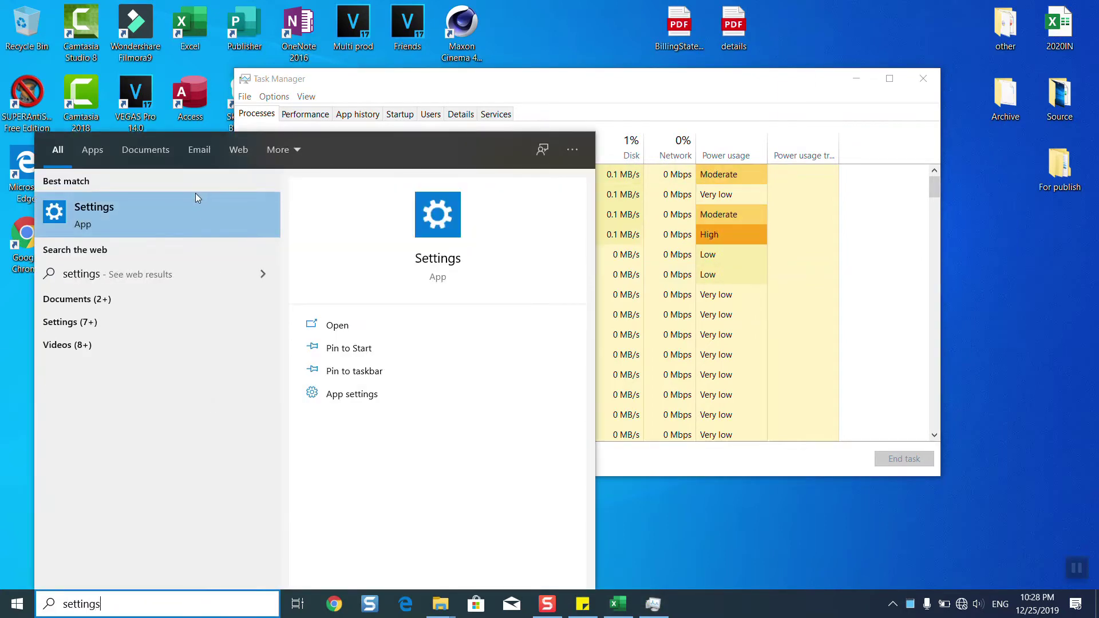
pyautogui.click(194, 194)
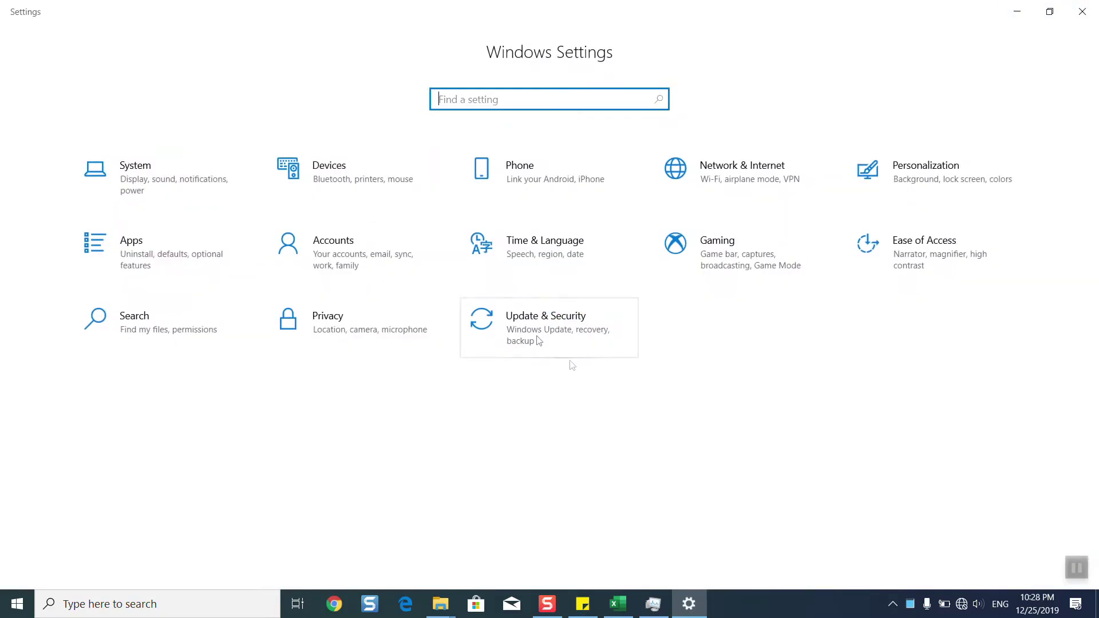
pyautogui.click(683, 347)
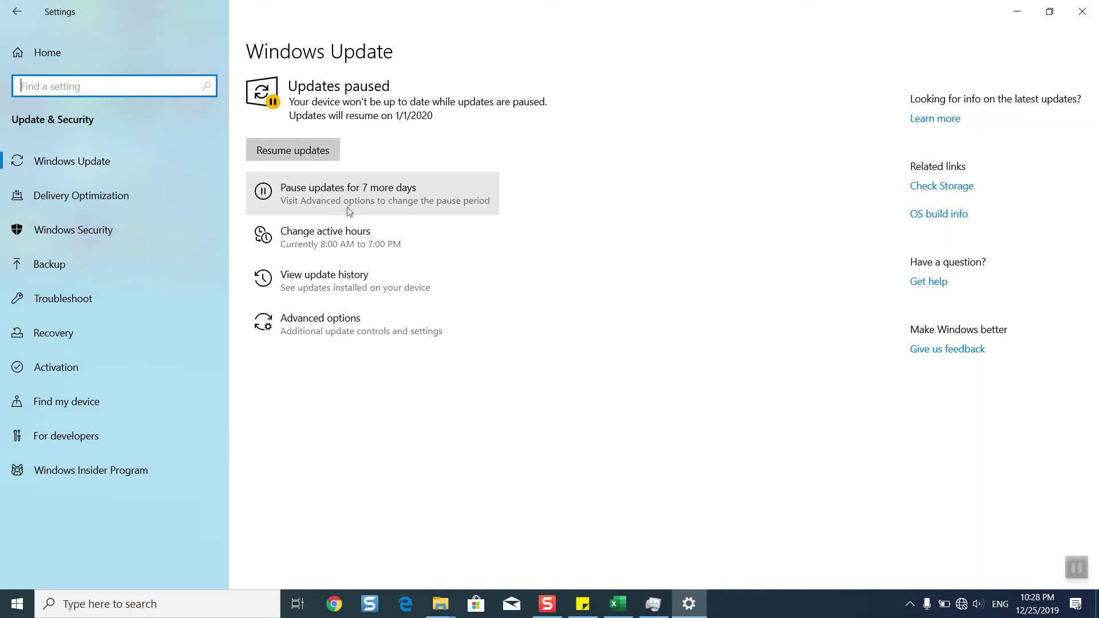
pyautogui.click(340, 245)
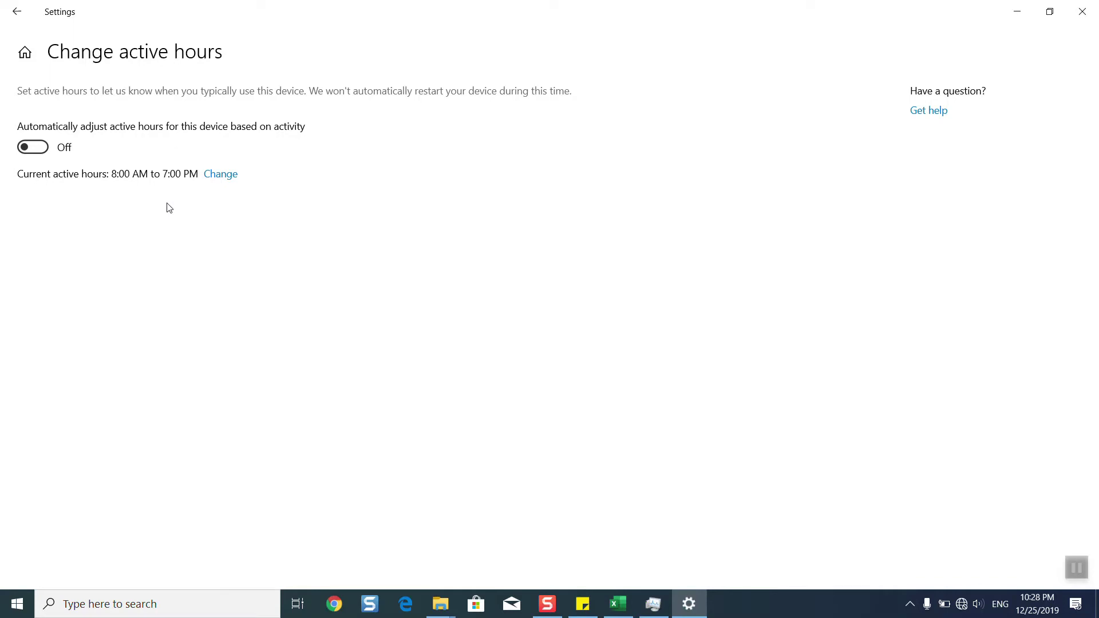
pyautogui.click(38, 152)
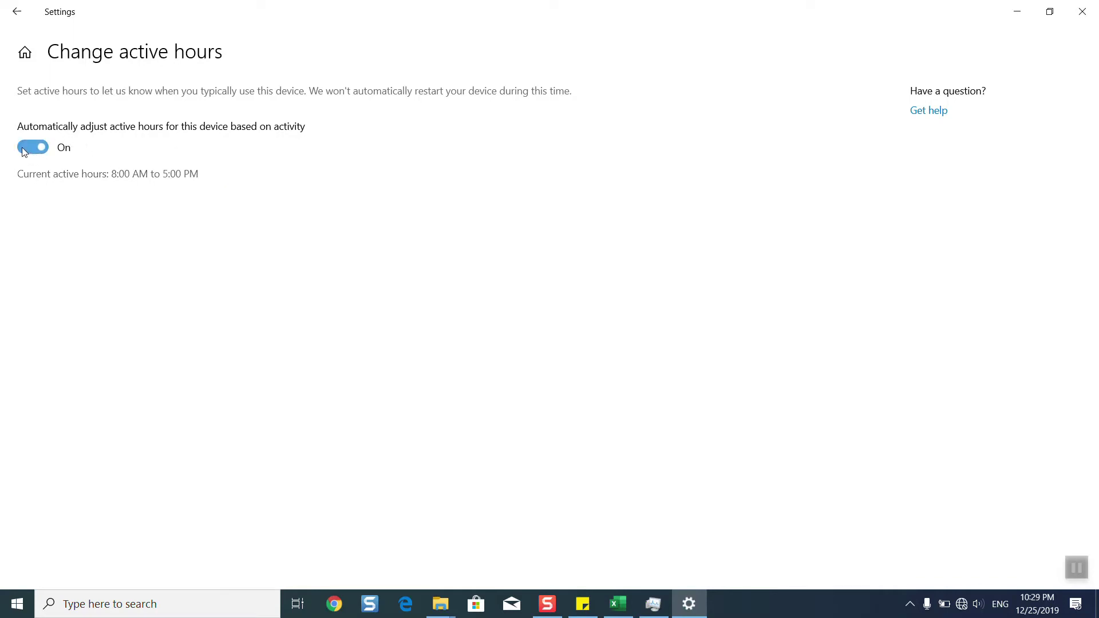
# Turn off automatic adjustment, save active hours ending at 6:00 PM, and close Settings
pyautogui.click(24, 151)
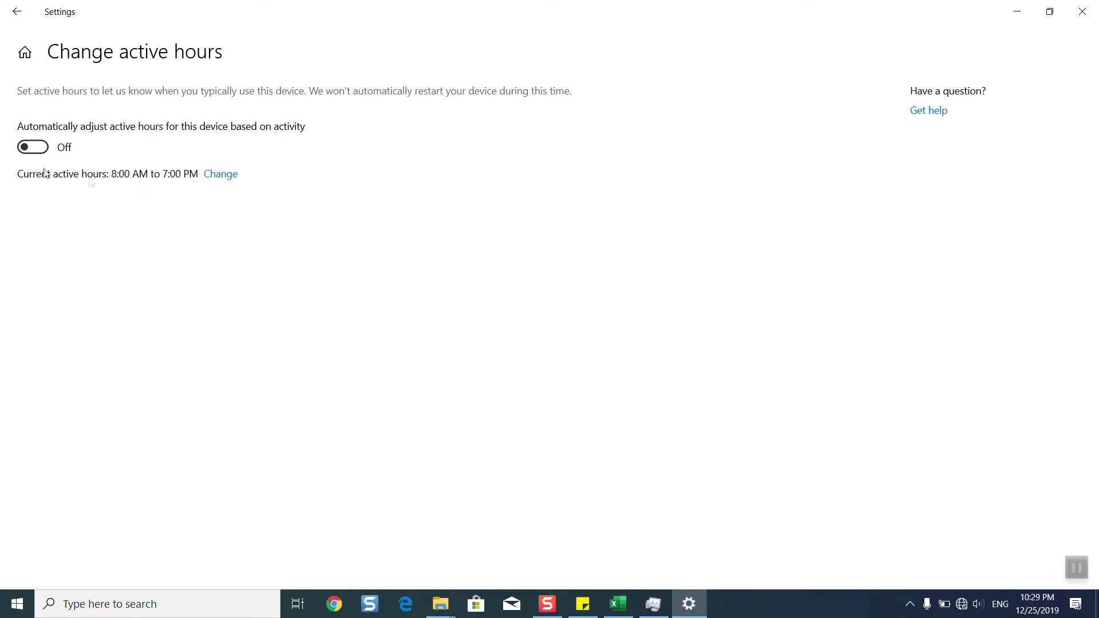
pyautogui.click(218, 175)
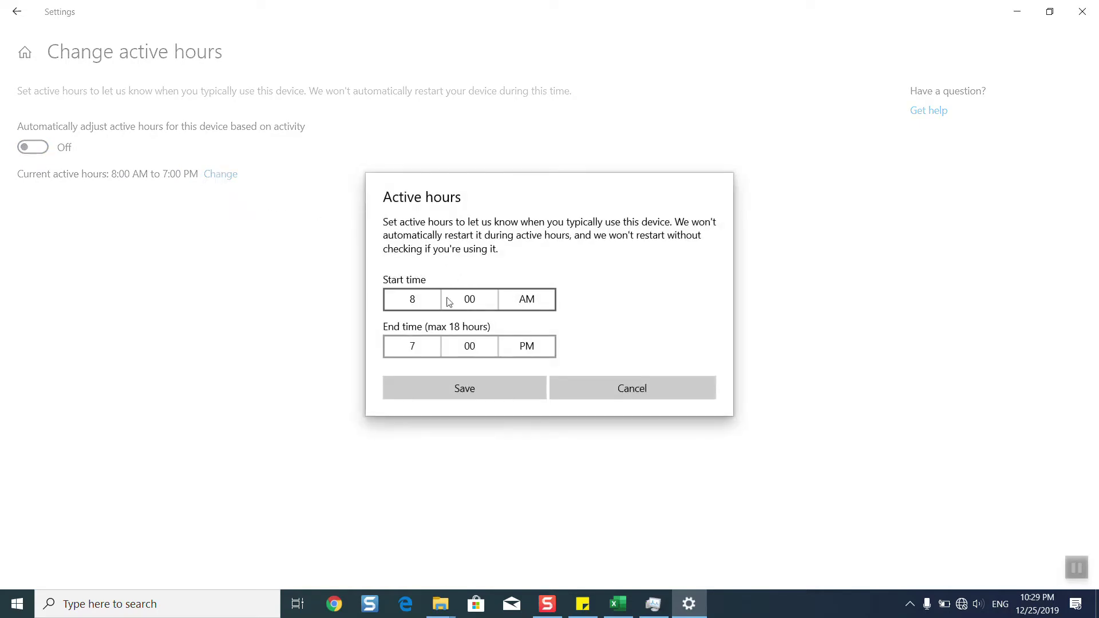
pyautogui.click(426, 355)
pyautogui.click(433, 315)
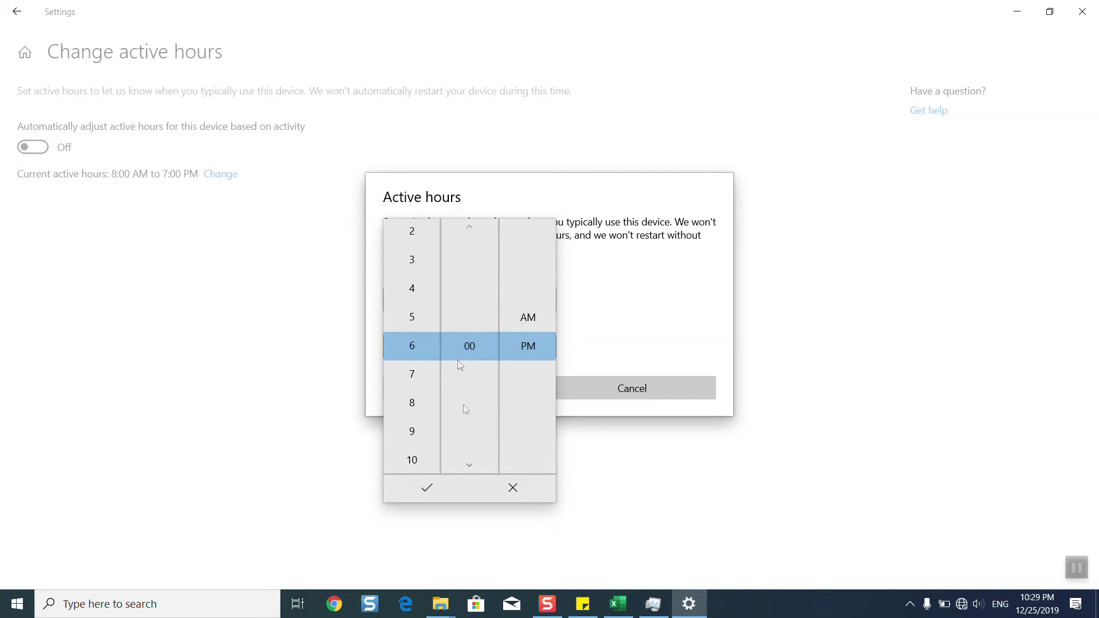
pyautogui.click(426, 492)
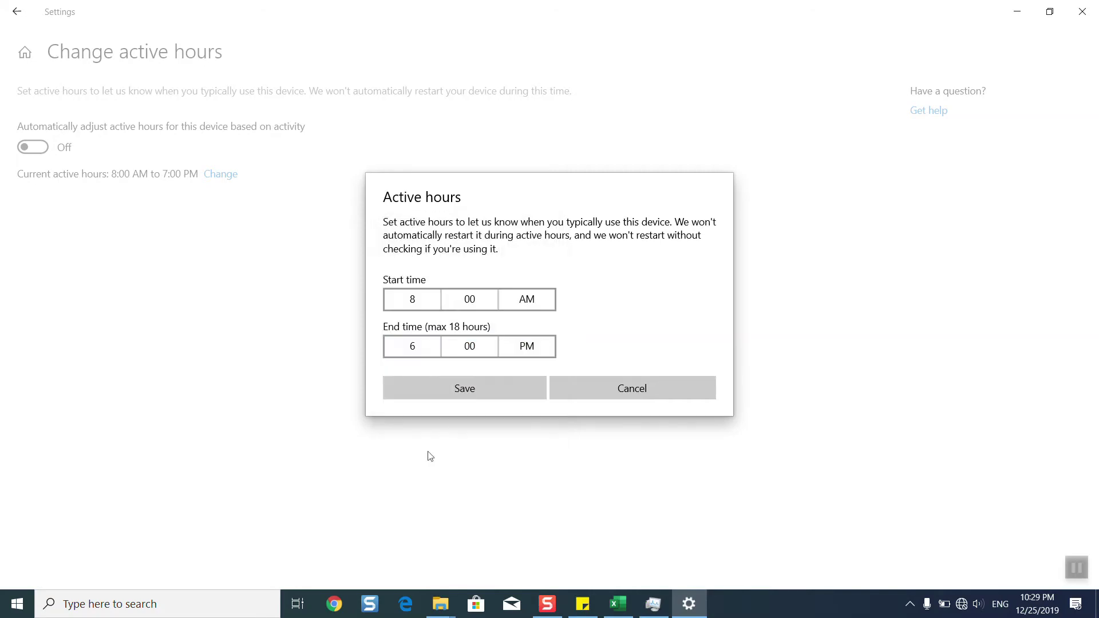
pyautogui.click(451, 388)
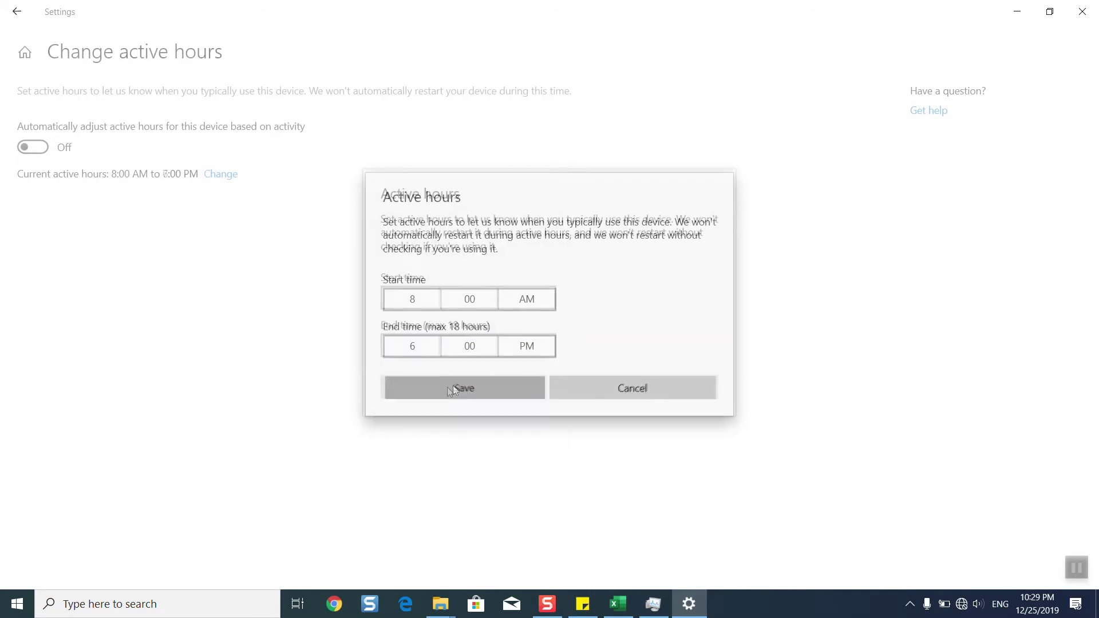
pyautogui.click(1050, 12)
pyautogui.click(778, 12)
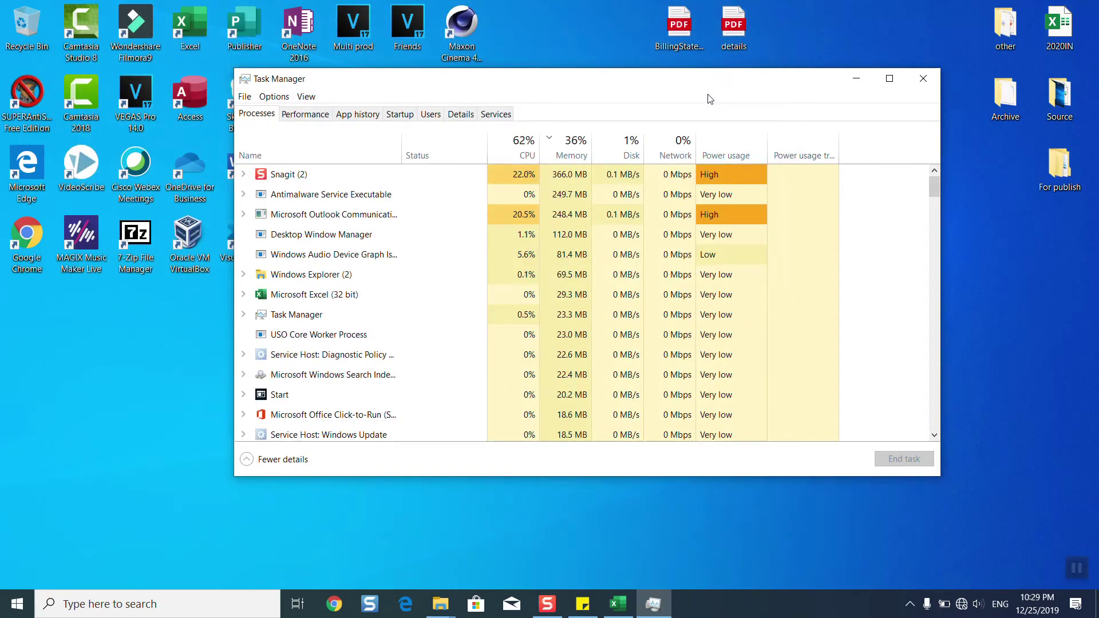
# Sort processes by CPU usage and end the Microsoft Outlook task
pyautogui.click(523, 146)
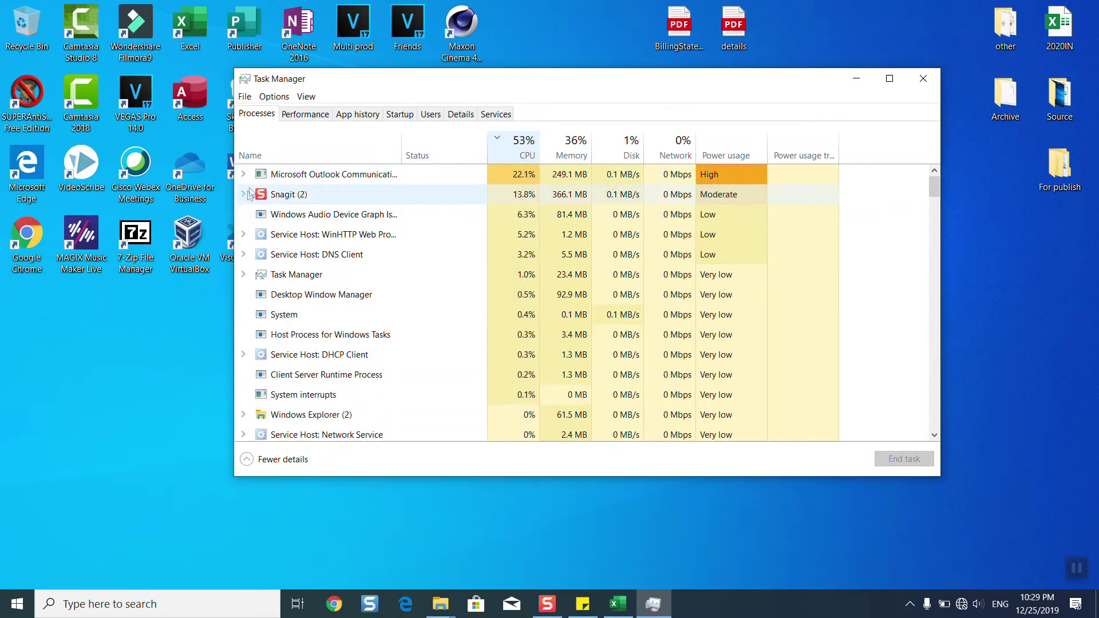
pyautogui.click(244, 174)
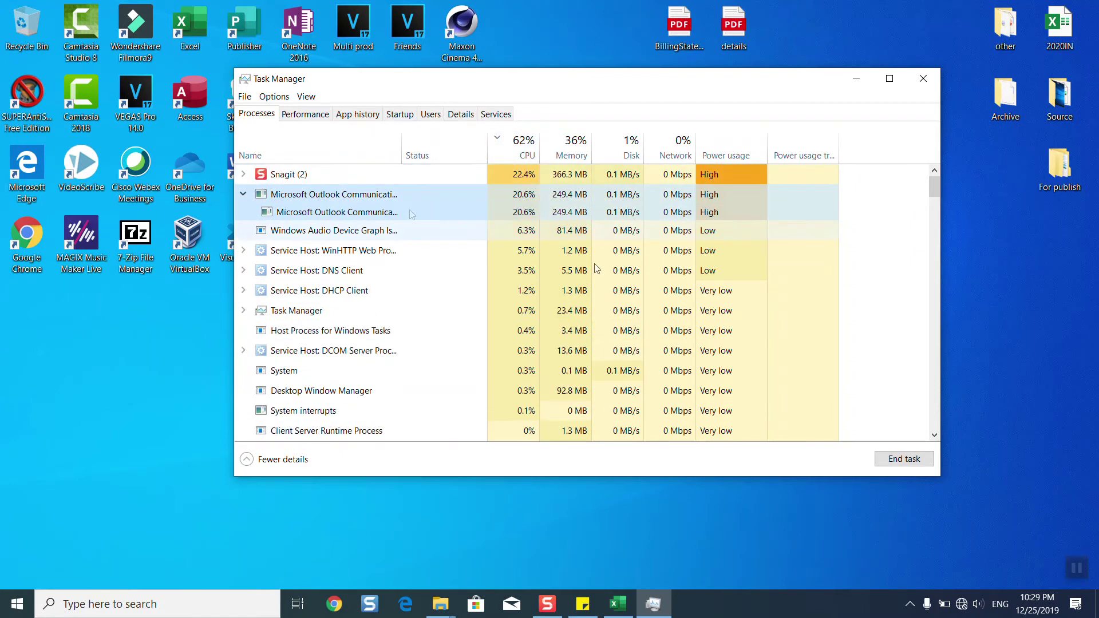
pyautogui.click(900, 460)
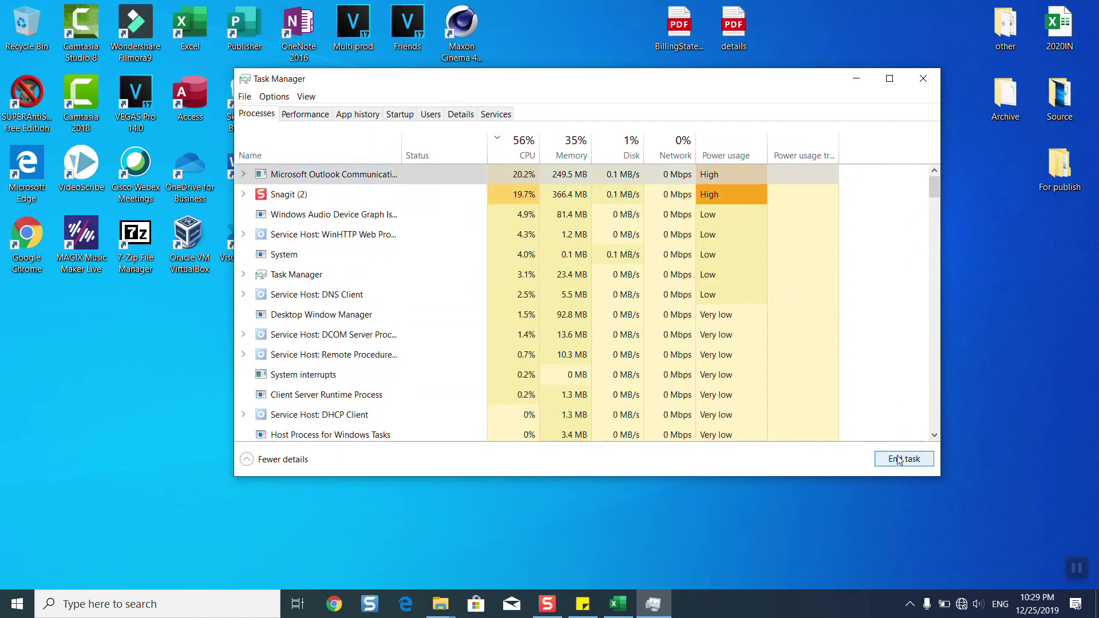